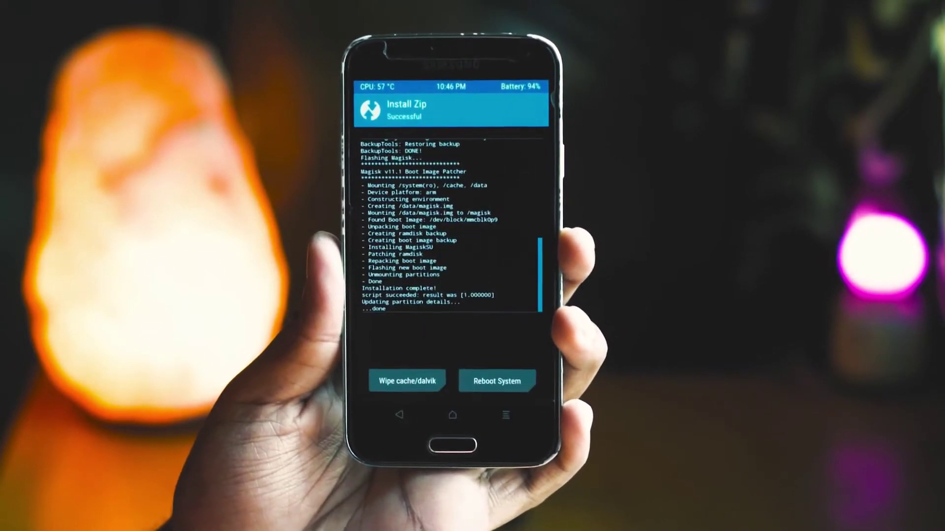
# - Select open_gapps-arm-7.1-pico-20170505.zip from the file list and swipe to start flashing it
pyautogui.click(399, 415)
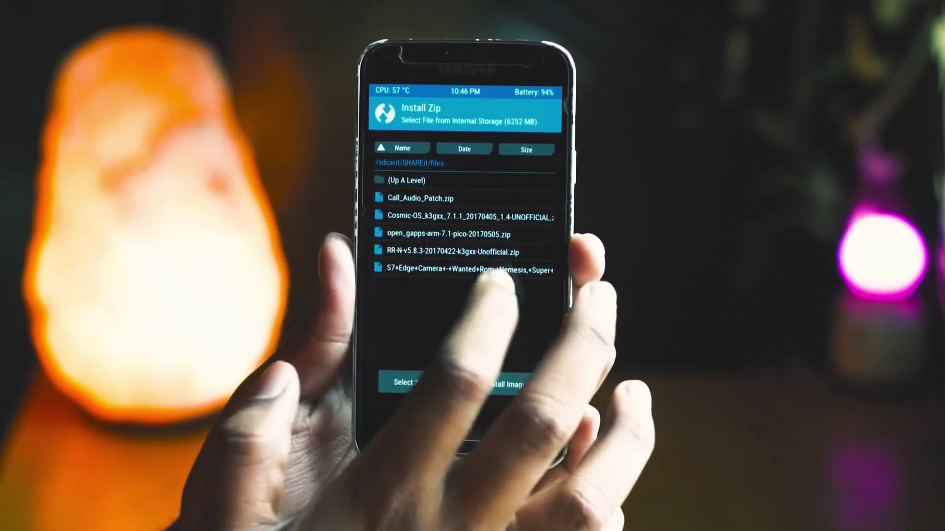
pyautogui.click(448, 234)
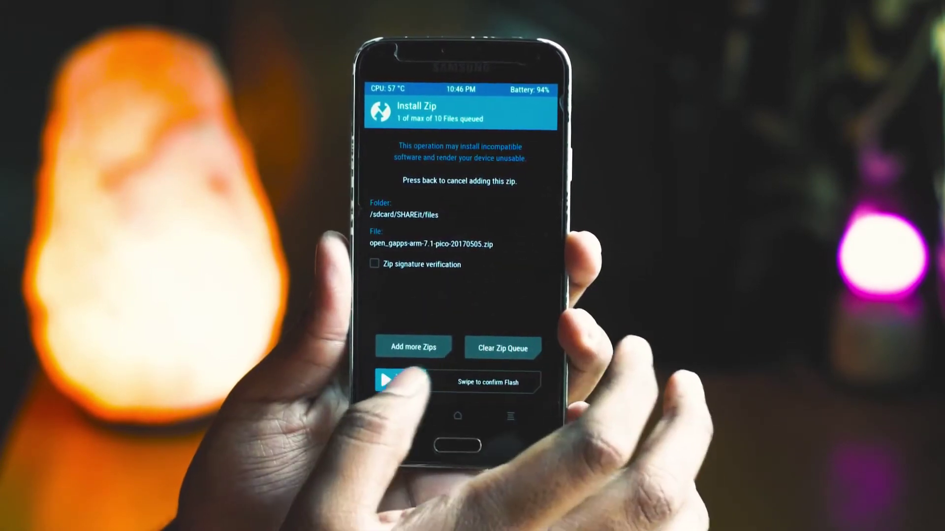
pyautogui.moveTo(387, 382); pyautogui.dragTo(531, 381)
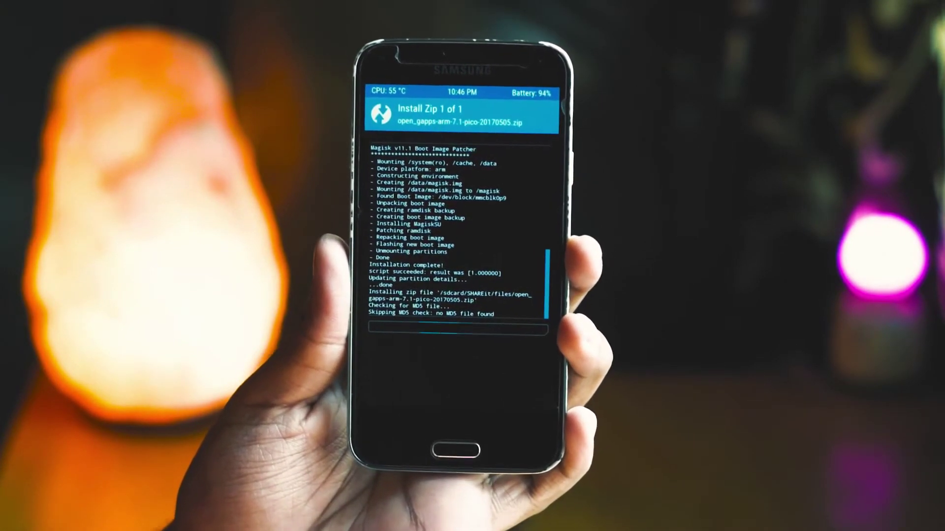